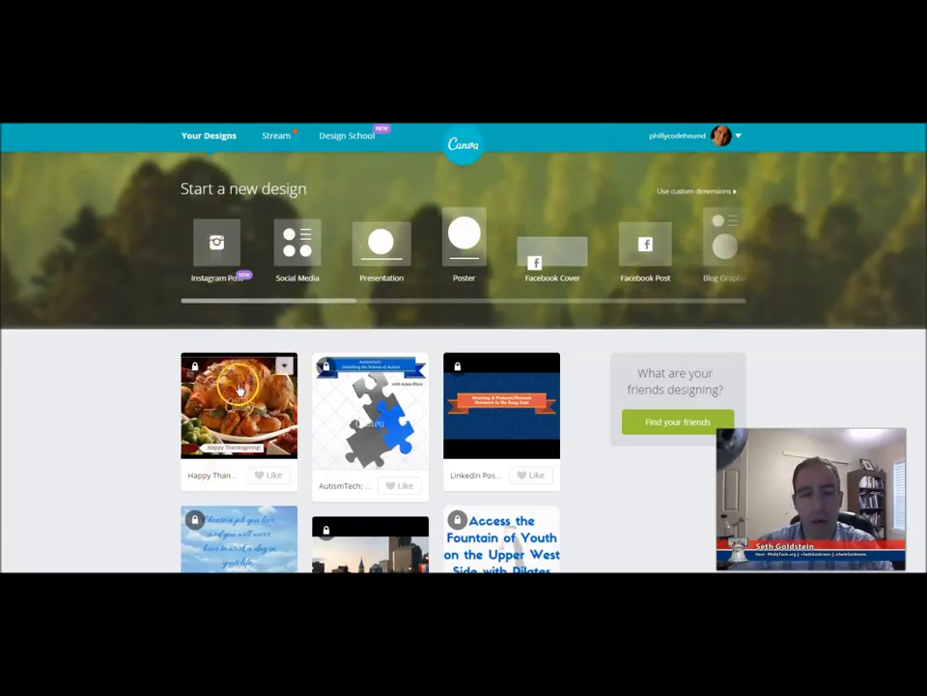
Abandon the custom-size option and pick the Business Card design type
{"action": "left_click_drag", "start_coordinate": [255, 306], "coordinate": [718, 294]}
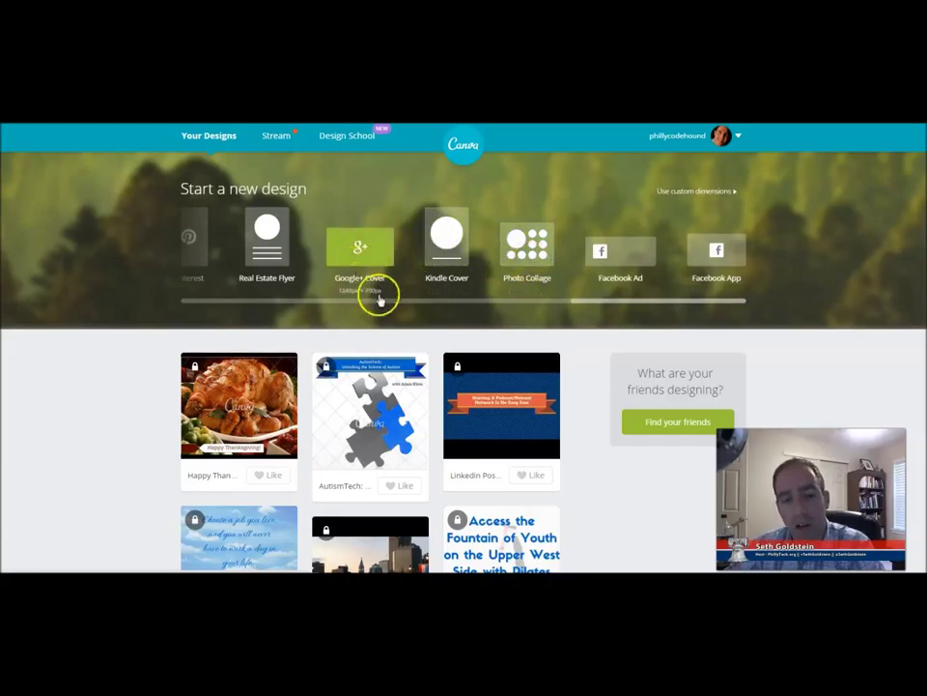
{"action": "left_click_drag", "start_coordinate": [611, 306], "coordinate": [219, 261]}
{"action": "left_click", "coordinate": [693, 191]}
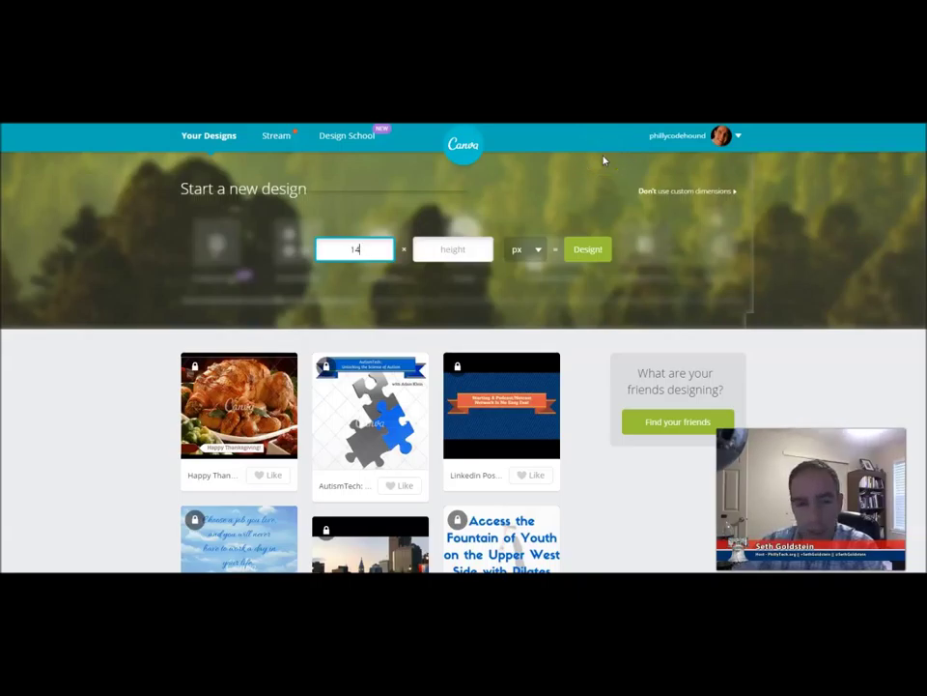
{"action": "left_click", "coordinate": [460, 253]}
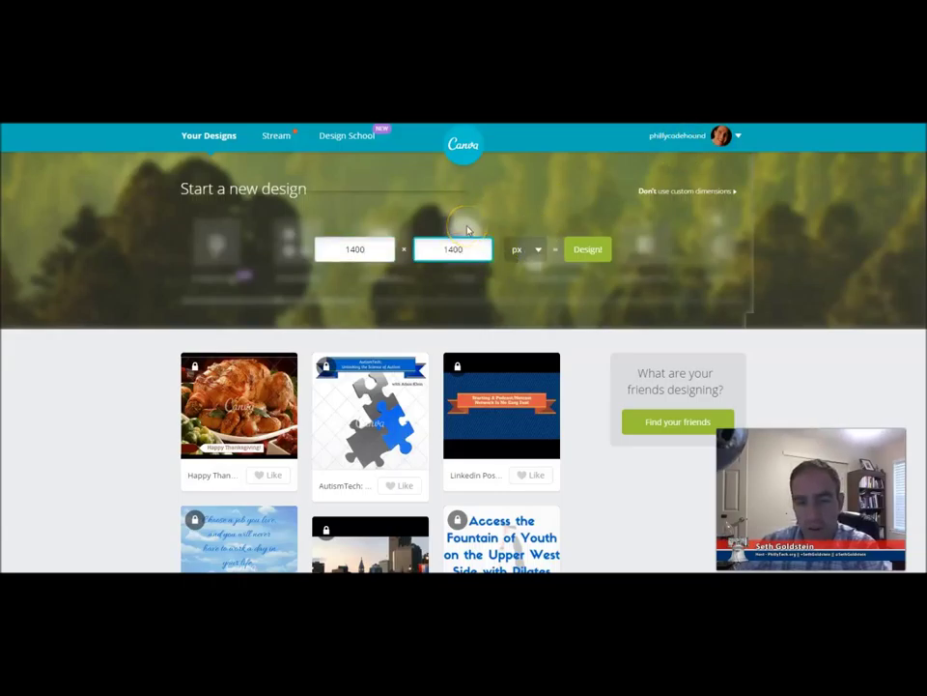
{"action": "left_click", "coordinate": [711, 196]}
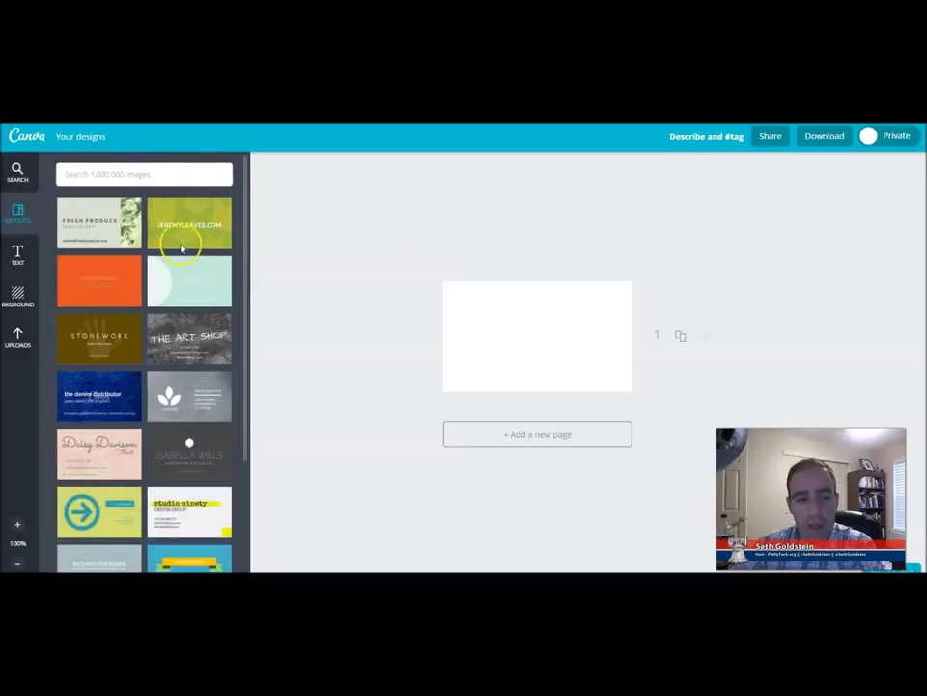
Browse the business-card layouts and try the Foodie Business Card
{"action": "scroll", "coordinate": [183, 365], "scroll_direction": "down", "scroll_amount": 5}
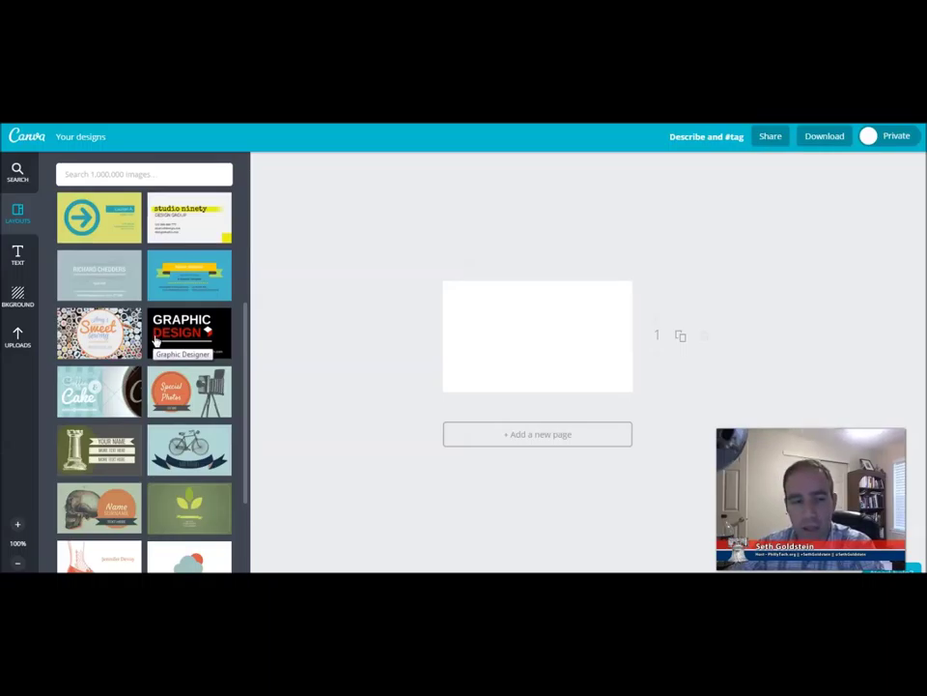
{"action": "scroll", "coordinate": [155, 340], "scroll_direction": "down", "scroll_amount": 5}
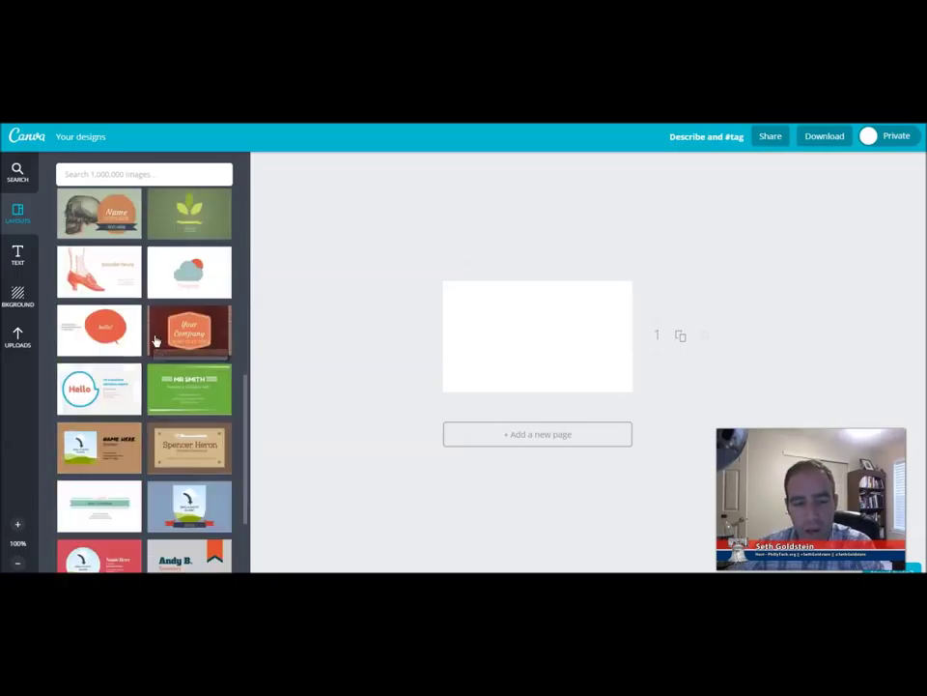
{"action": "scroll", "coordinate": [157, 340], "scroll_direction": "down", "scroll_amount": 2}
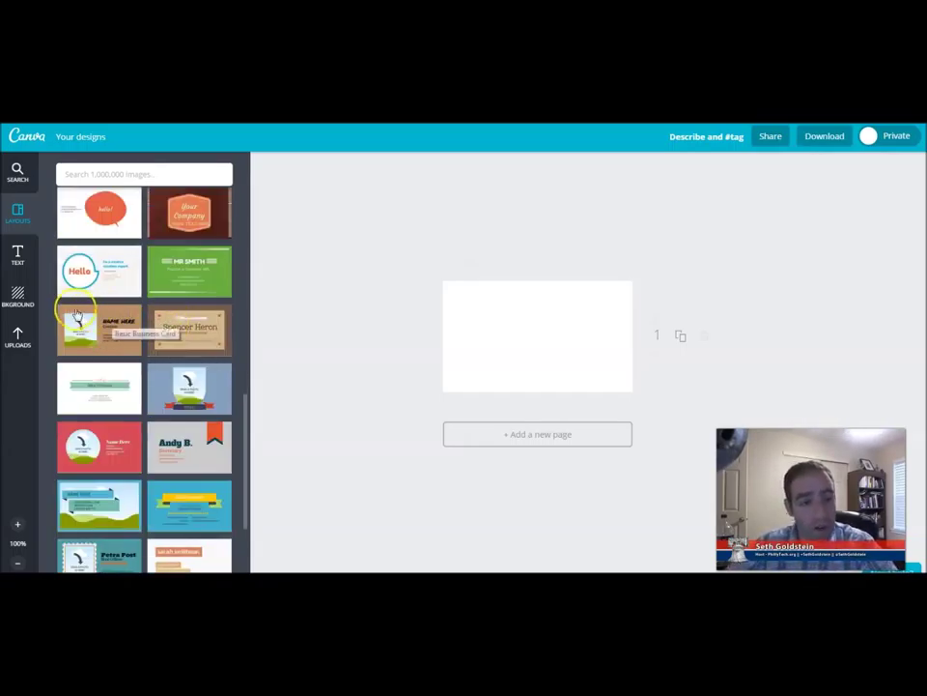
{"action": "left_click", "coordinate": [193, 319]}
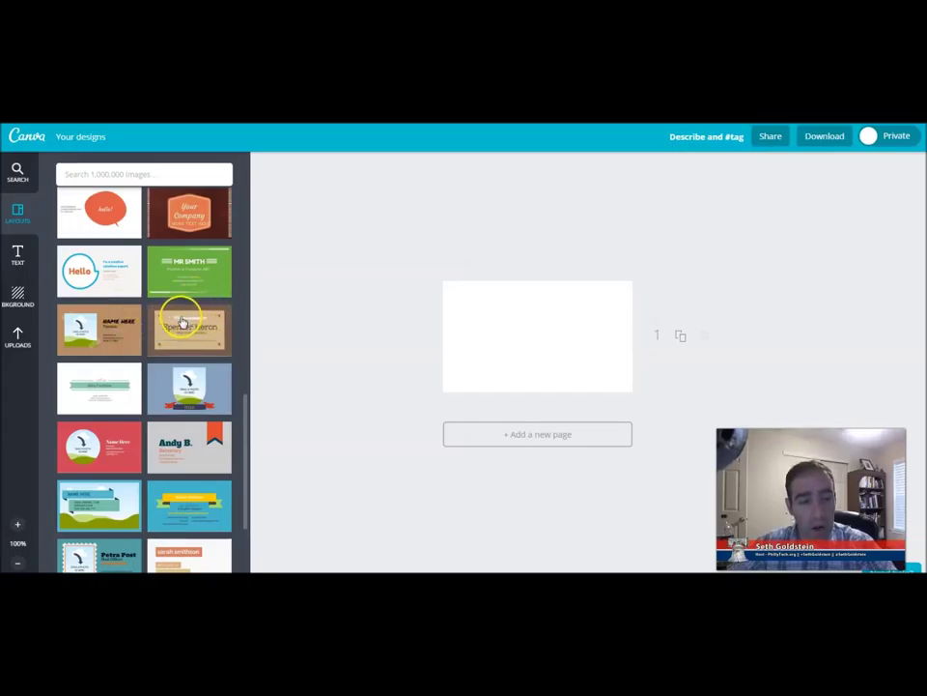
{"action": "scroll", "coordinate": [101, 302], "scroll_direction": "down", "scroll_amount": 4}
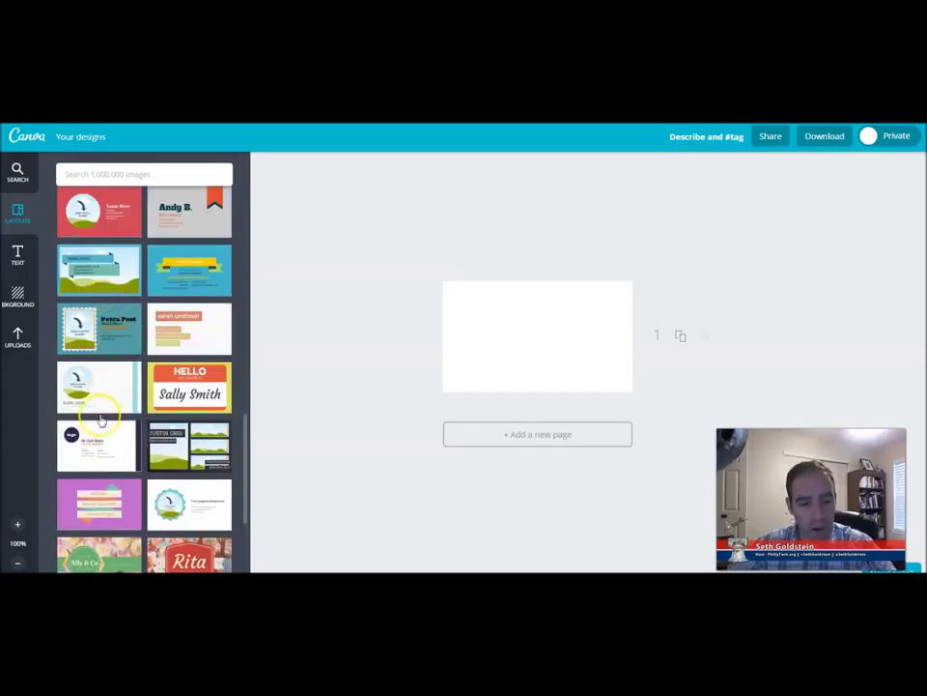
{"action": "scroll", "coordinate": [159, 527], "scroll_direction": "down", "scroll_amount": 5}
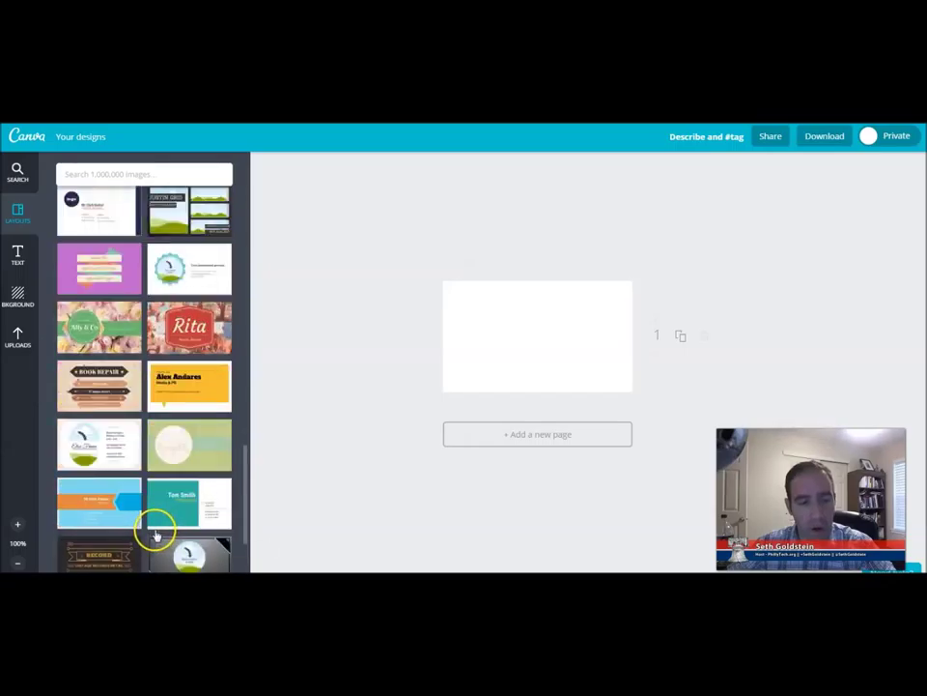
{"action": "left_click", "coordinate": [16, 257]}
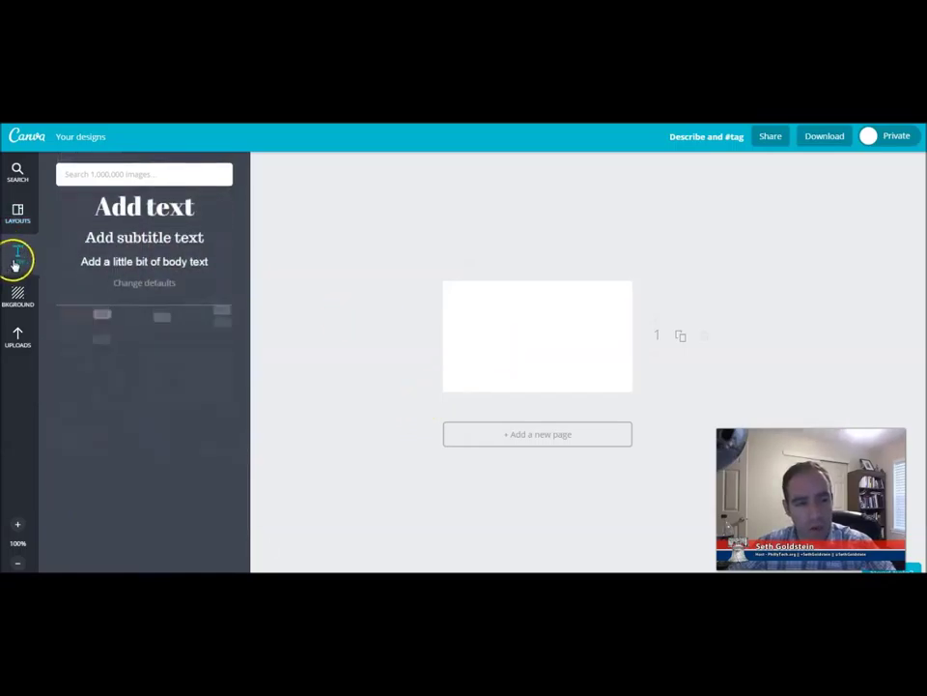
{"action": "scroll", "coordinate": [162, 435], "scroll_direction": "down", "scroll_amount": 5}
{"action": "scroll", "coordinate": [161, 437], "scroll_direction": "down", "scroll_amount": 1}
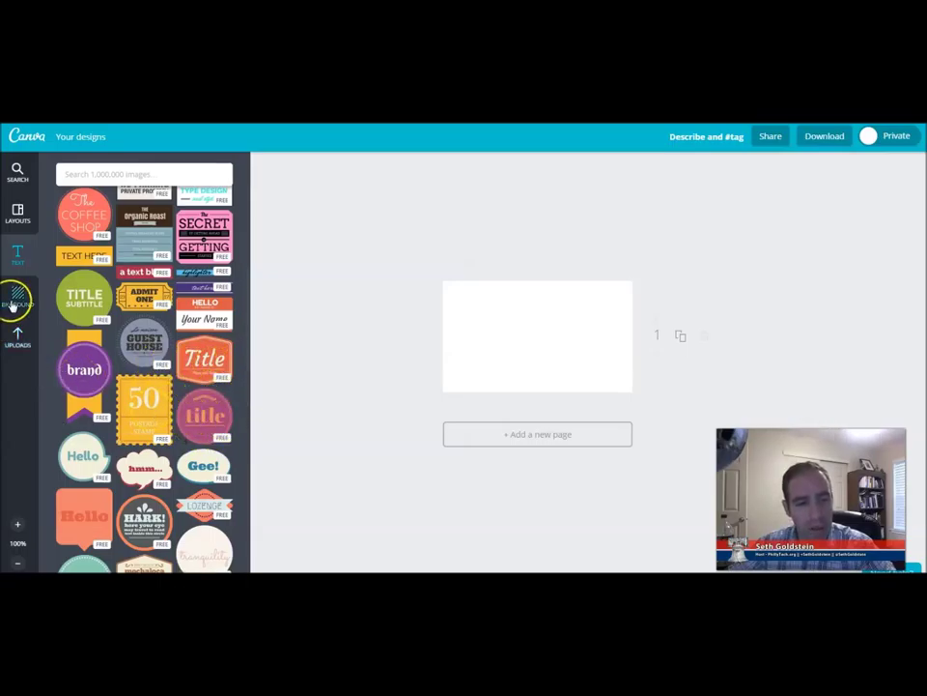
{"action": "left_click", "coordinate": [19, 338]}
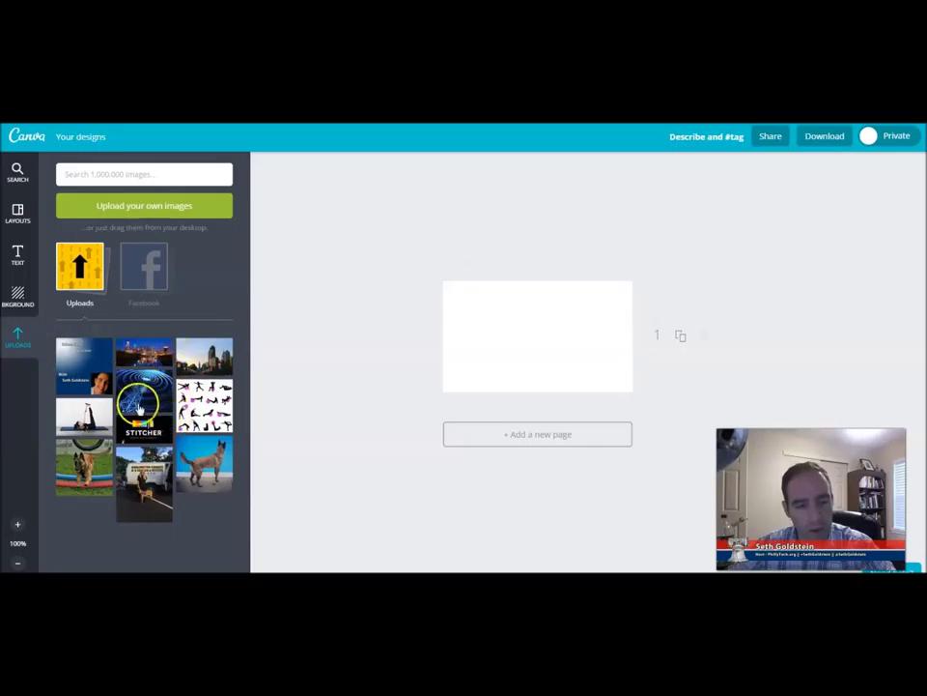
{"action": "left_click", "coordinate": [19, 296]}
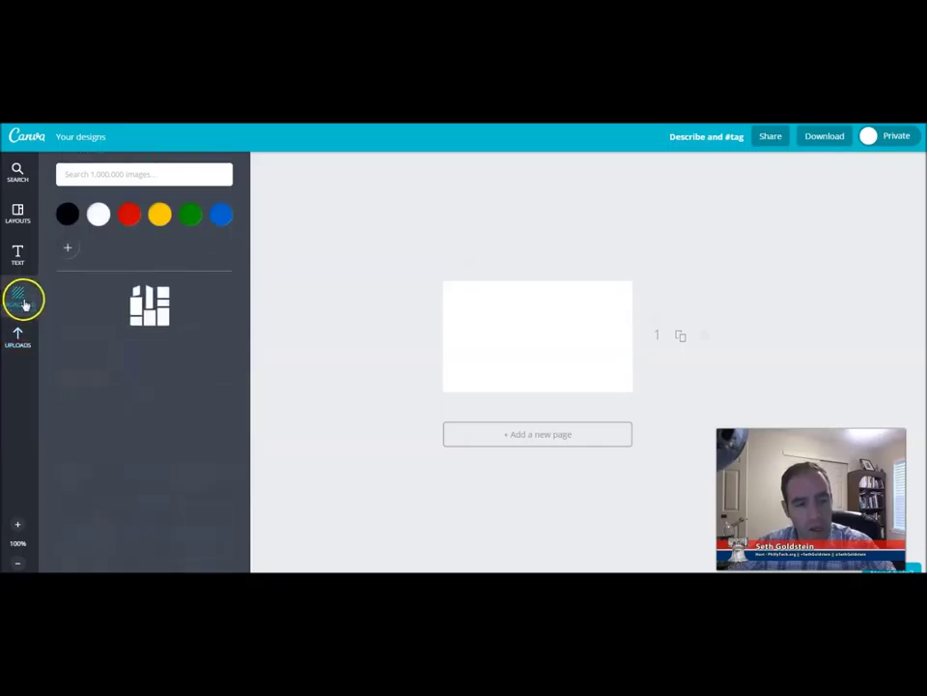
{"action": "scroll", "coordinate": [162, 333], "scroll_direction": "down", "scroll_amount": 2}
{"action": "scroll", "coordinate": [162, 338], "scroll_direction": "down", "scroll_amount": 3}
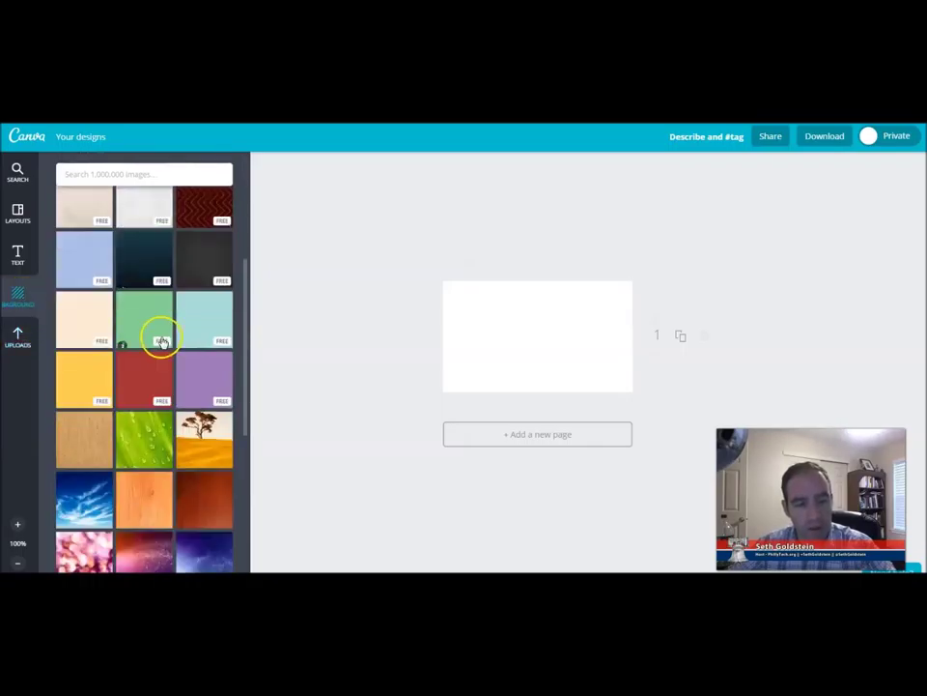
{"action": "scroll", "coordinate": [162, 341], "scroll_direction": "down", "scroll_amount": 1}
{"action": "scroll", "coordinate": [97, 328], "scroll_direction": "up", "scroll_amount": 3}
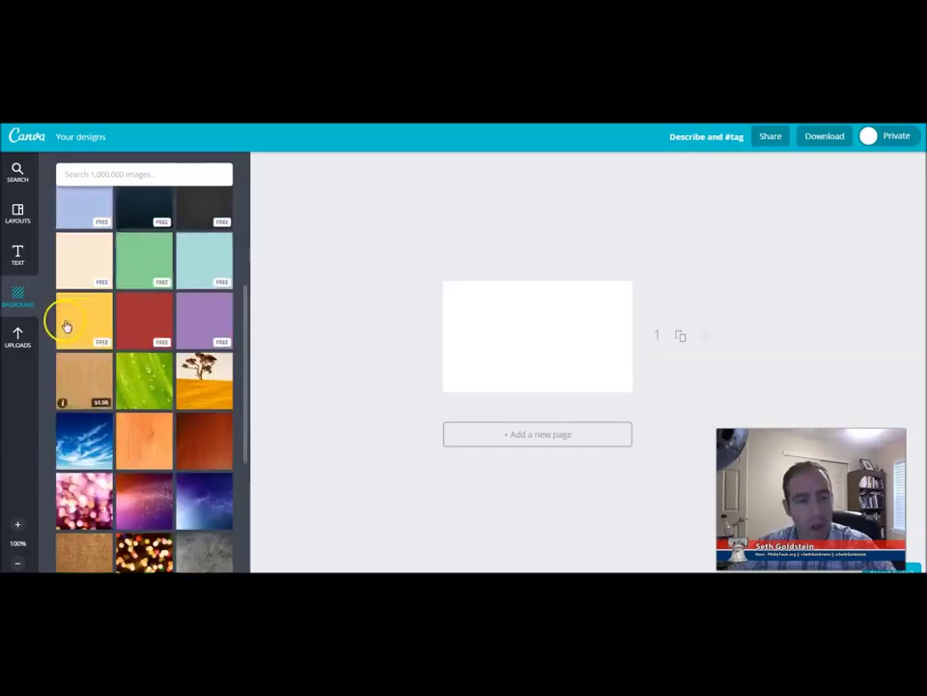
{"action": "left_click", "coordinate": [16, 214]}
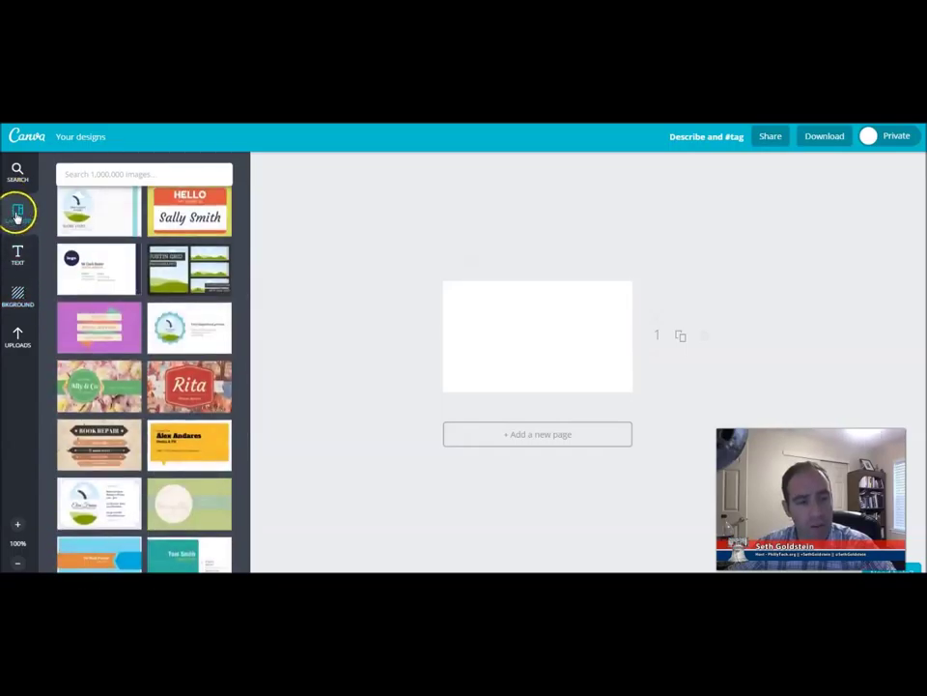
Apply the circle-badge 'Very important person' business card layout
{"action": "scroll", "coordinate": [172, 266], "scroll_direction": "down", "scroll_amount": 3}
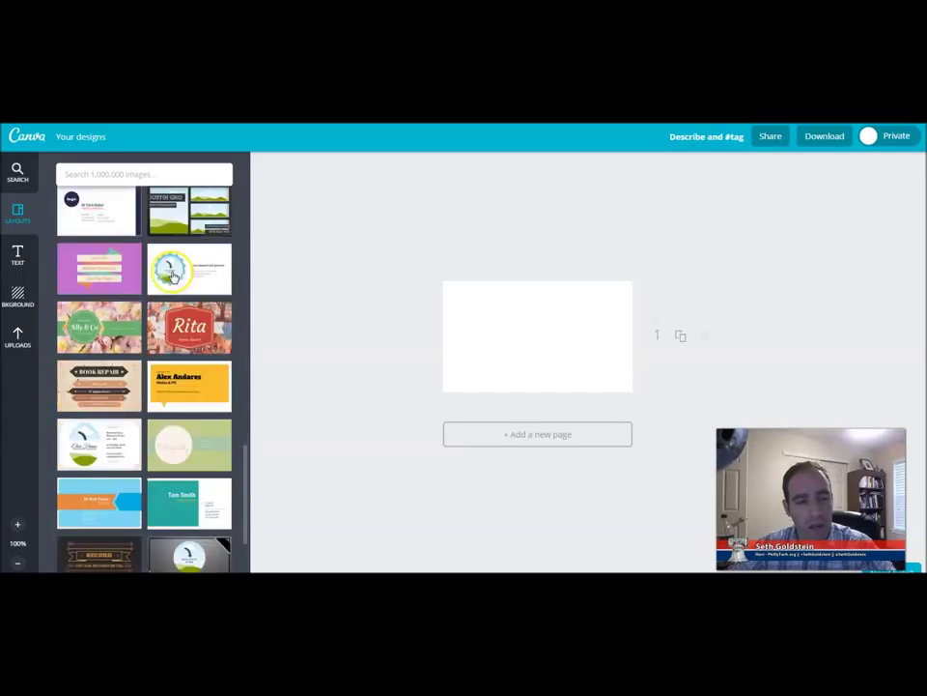
{"action": "scroll", "coordinate": [170, 279], "scroll_direction": "up", "scroll_amount": 3}
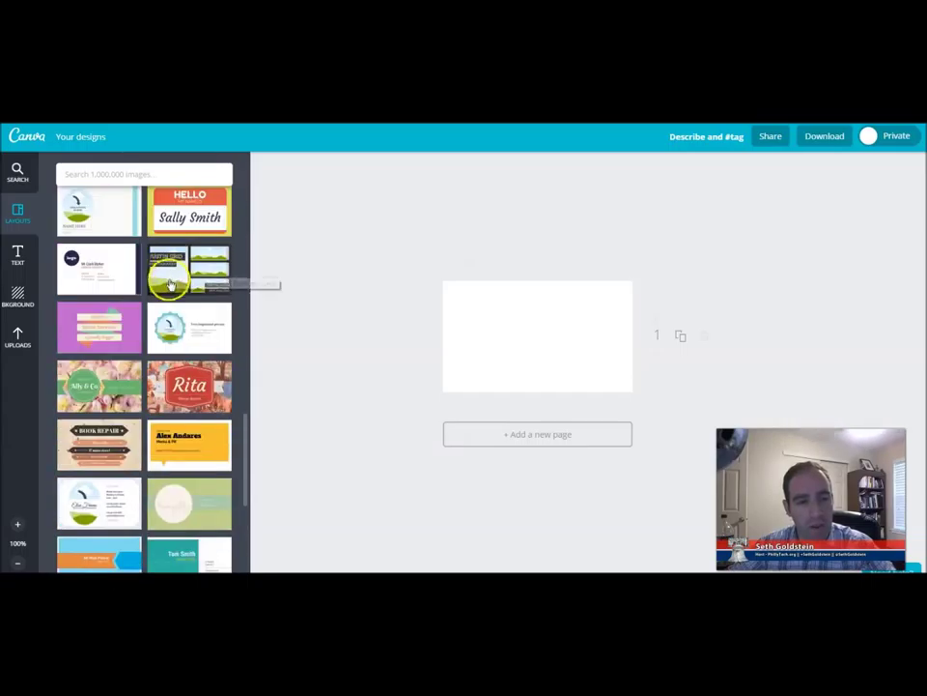
{"action": "left_click", "coordinate": [170, 328]}
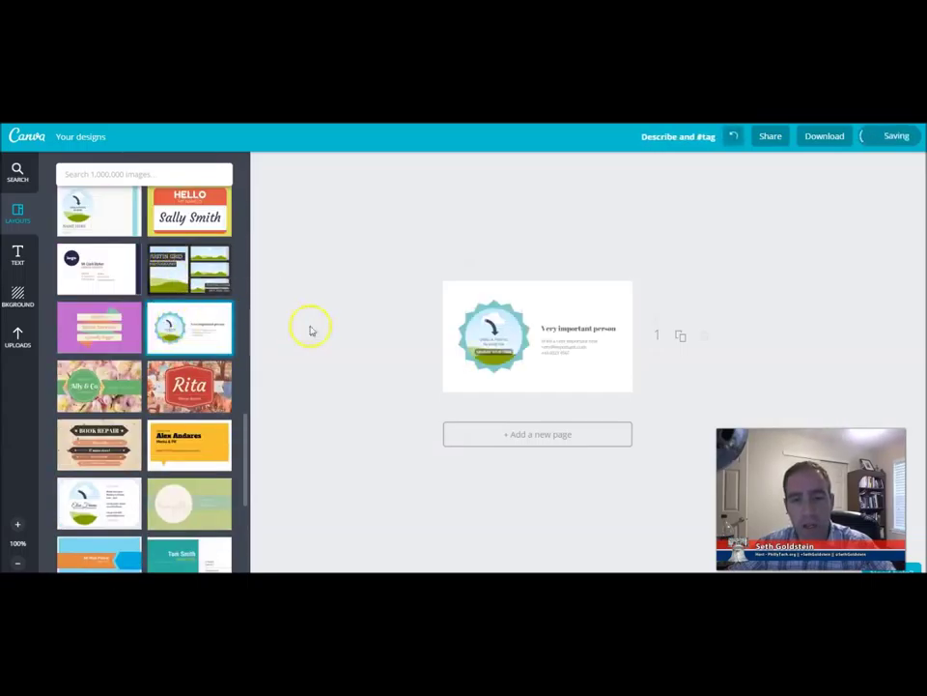
Browse fonts for the heading but keep Abril Fatface, then deselect it
{"action": "double_click", "coordinate": [576, 331]}
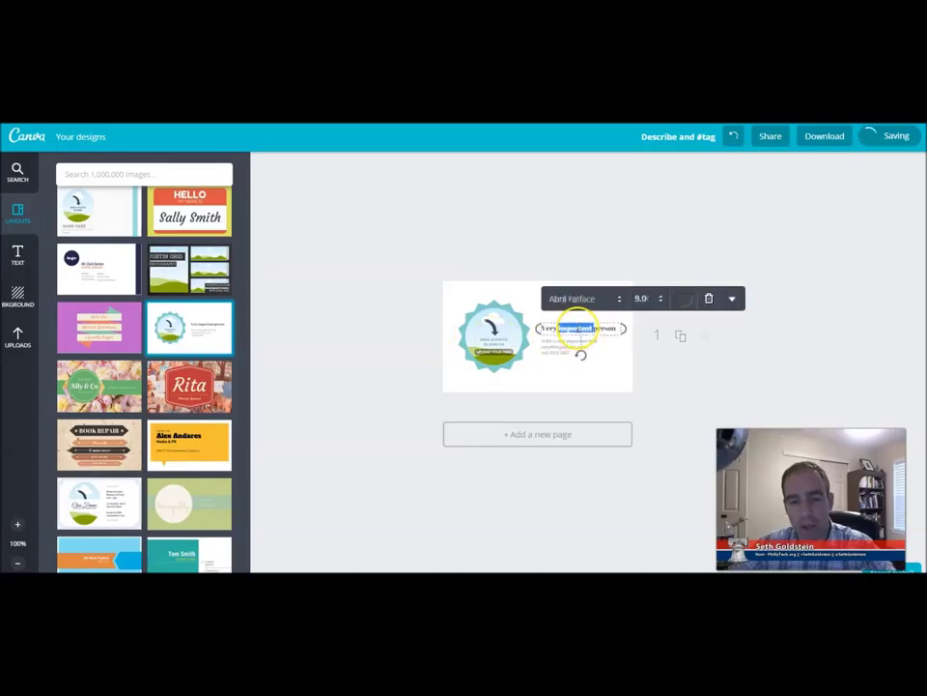
{"action": "left_click", "coordinate": [596, 301]}
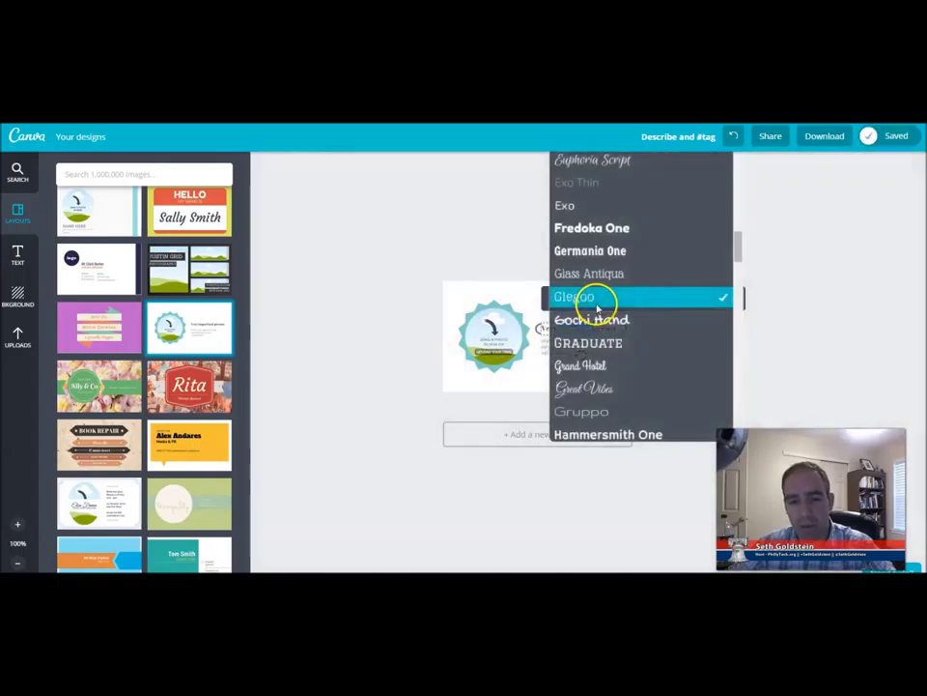
{"action": "scroll", "coordinate": [598, 309], "scroll_direction": "down", "scroll_amount": 3}
{"action": "scroll", "coordinate": [589, 328], "scroll_direction": "down", "scroll_amount": 6}
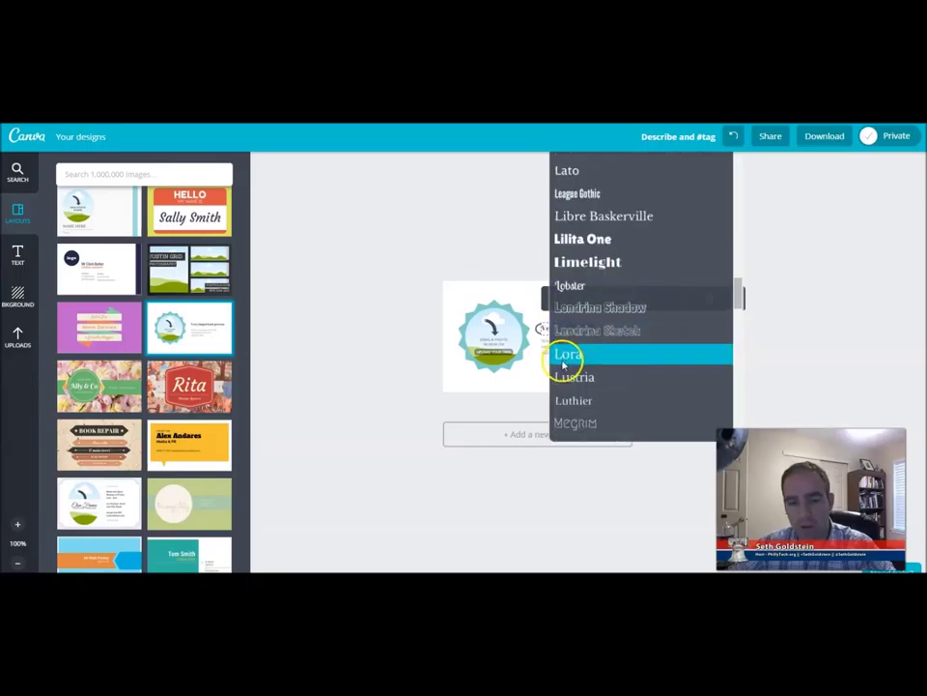
{"action": "left_click", "coordinate": [793, 296]}
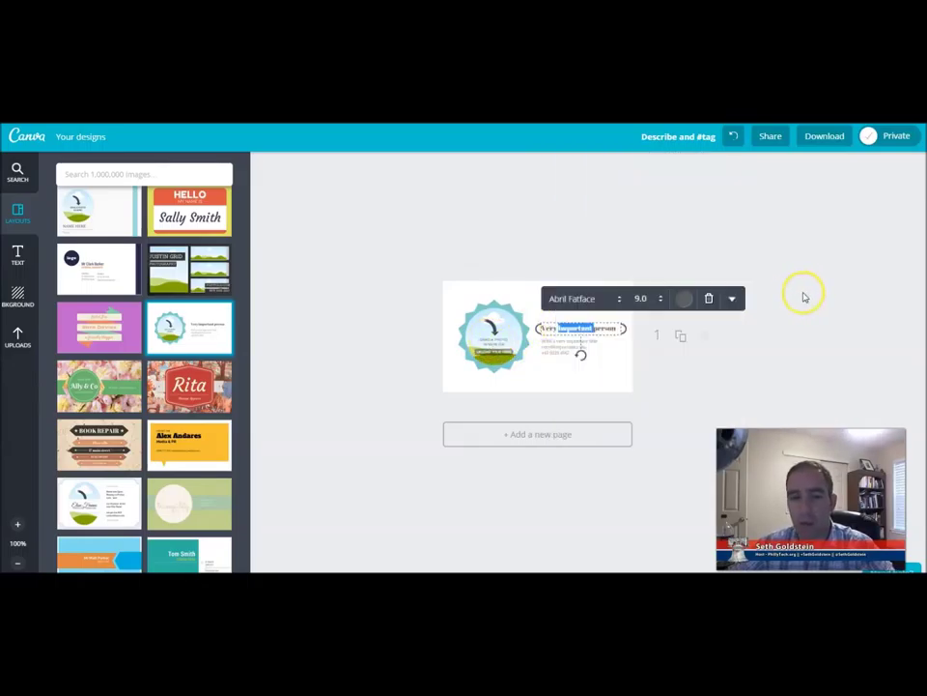
{"action": "left_click", "coordinate": [656, 273]}
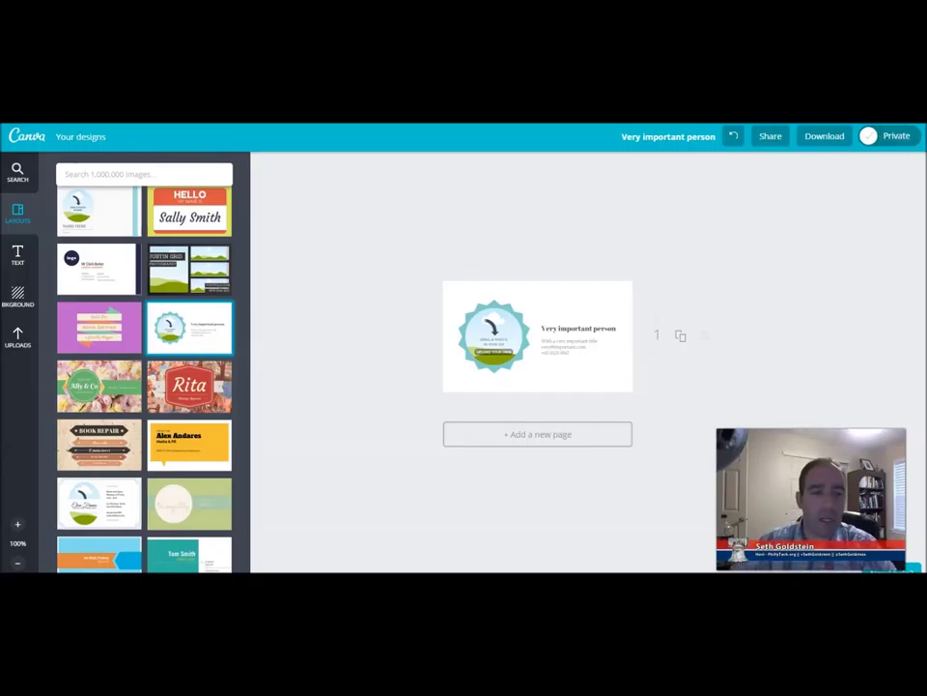
Search the image library for 'empire state building'
{"action": "left_click", "coordinate": [214, 174]}
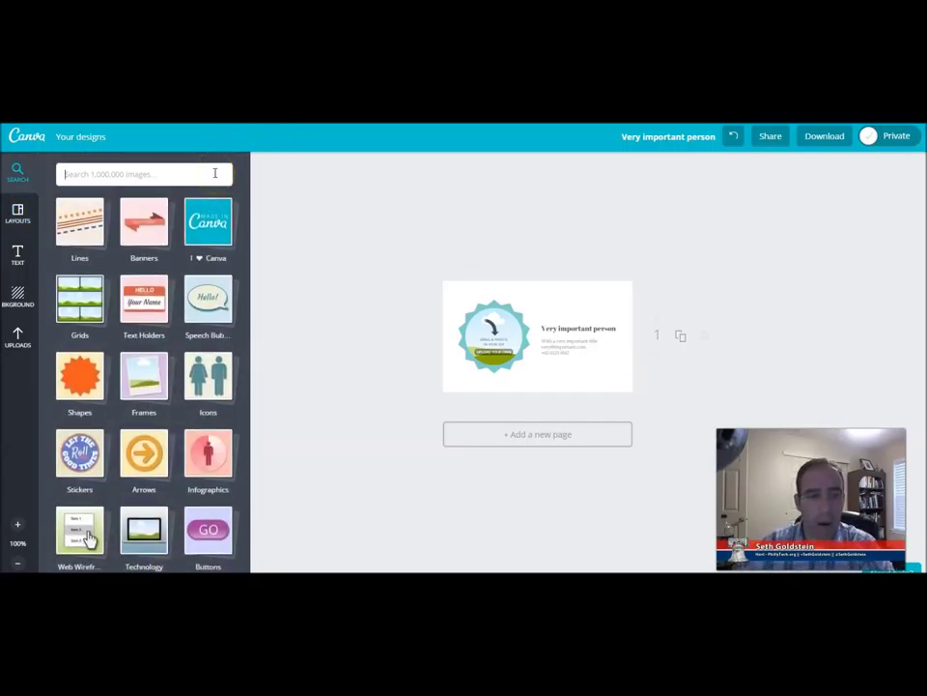
{"action": "type", "text": "emp"}
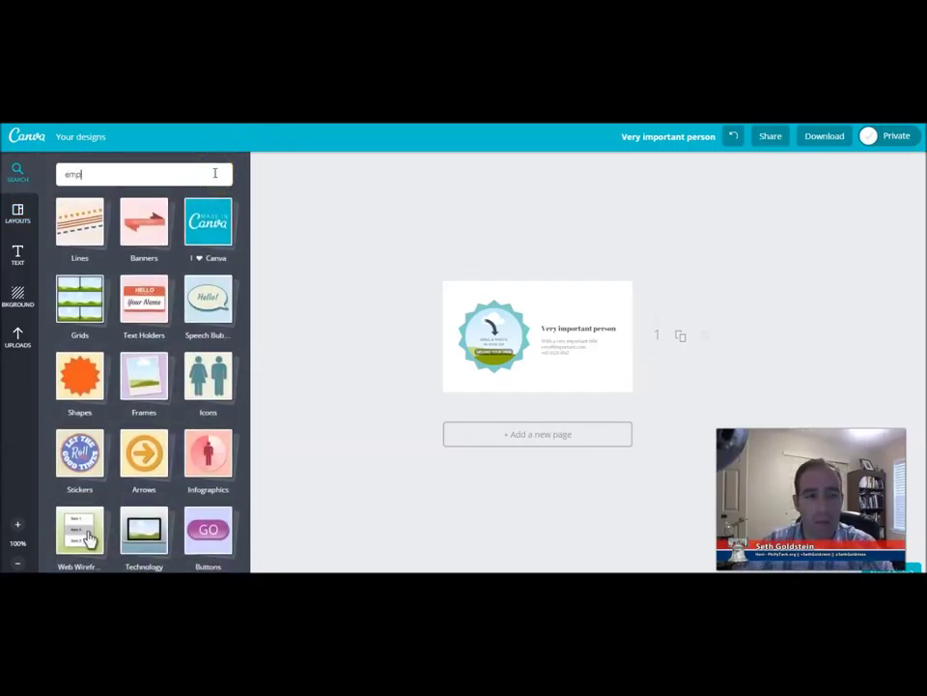
{"action": "type", "text": "ire state building"}
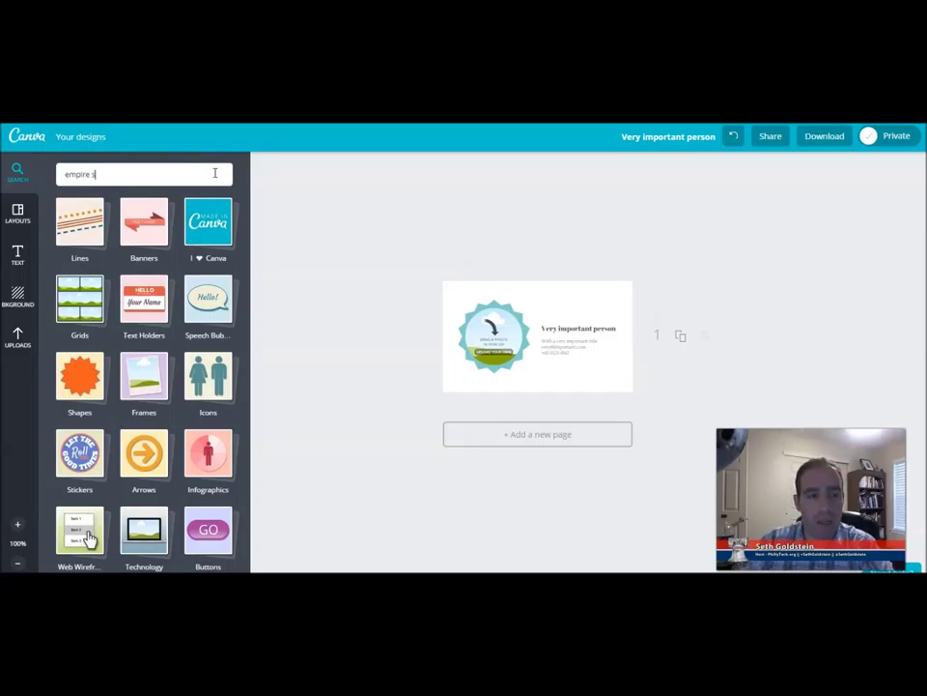
{"action": "key", "text": "Return"}
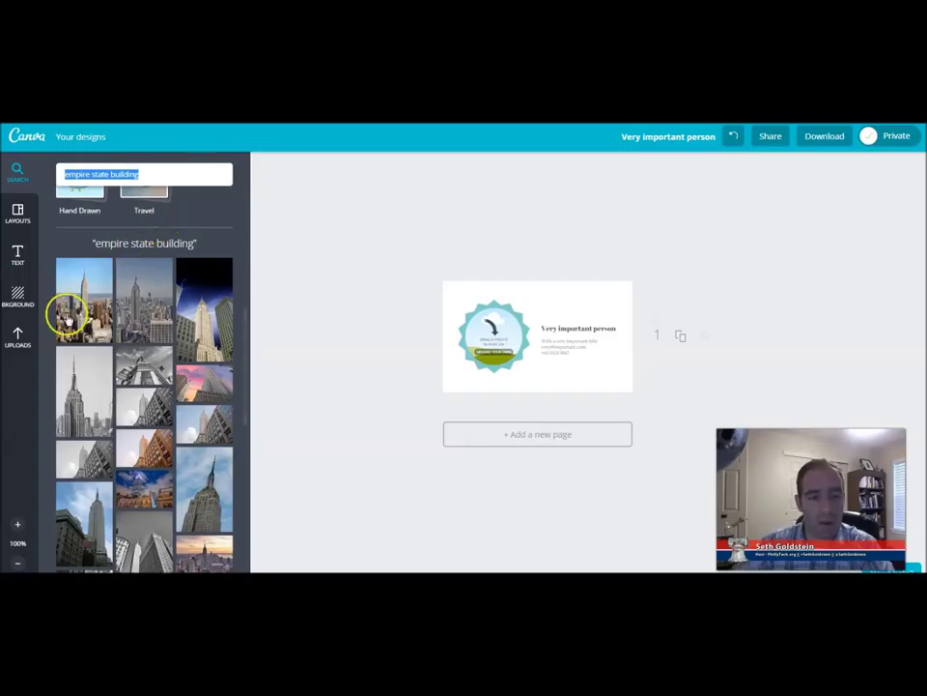
Place an Empire State Building photo on the card, remove it, and scroll the results
{"action": "left_click", "coordinate": [298, 335]}
{"action": "left_click_drag", "start_coordinate": [145, 299], "coordinate": [555, 341]}
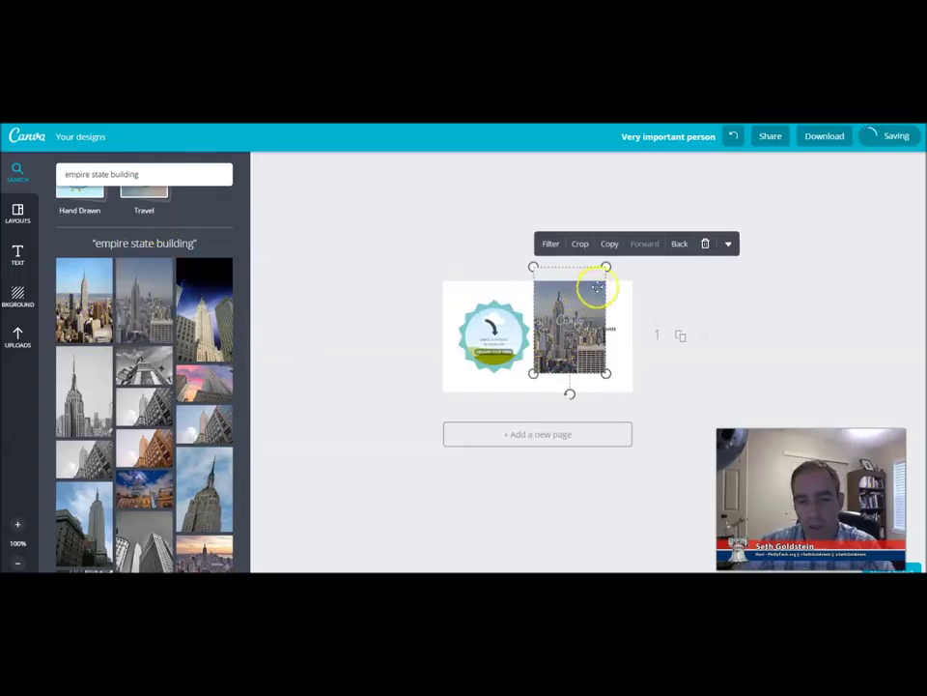
{"action": "left_click", "coordinate": [704, 246]}
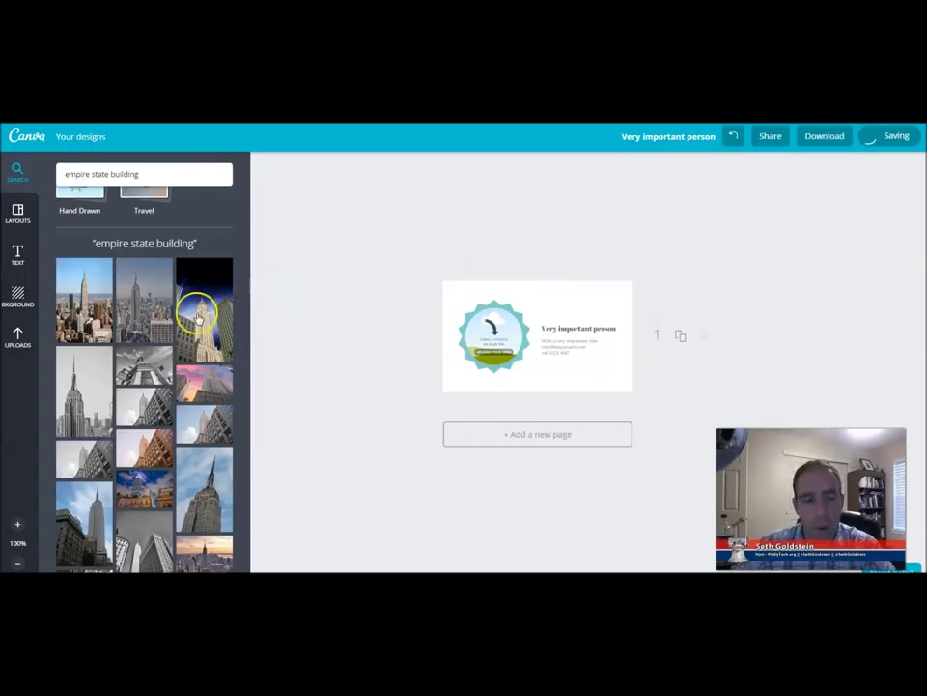
{"action": "scroll", "coordinate": [157, 389], "scroll_direction": "down", "scroll_amount": 10}
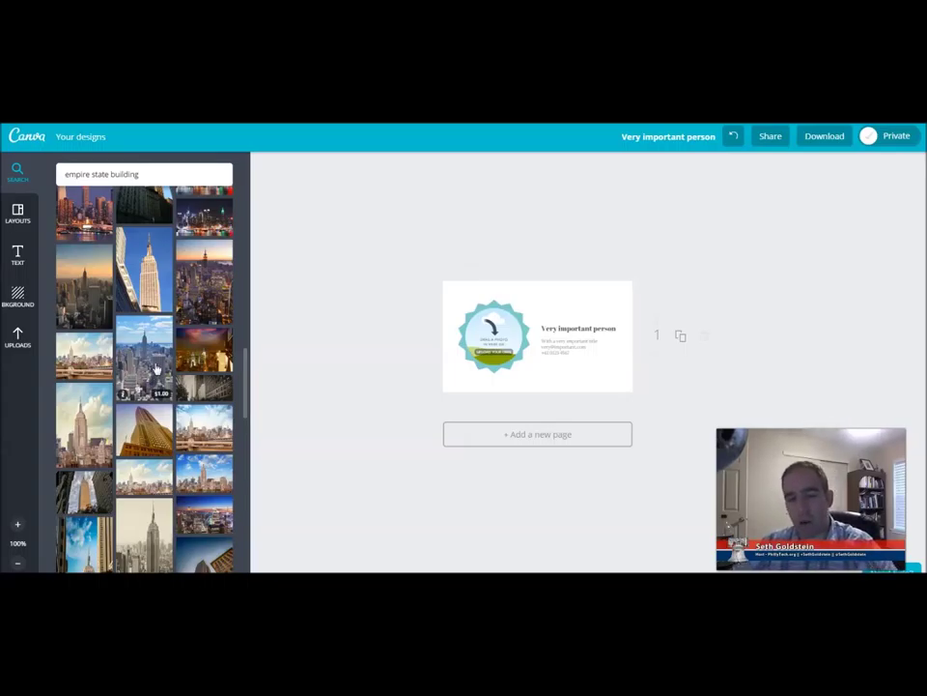
{"action": "left_click", "coordinate": [162, 343]}
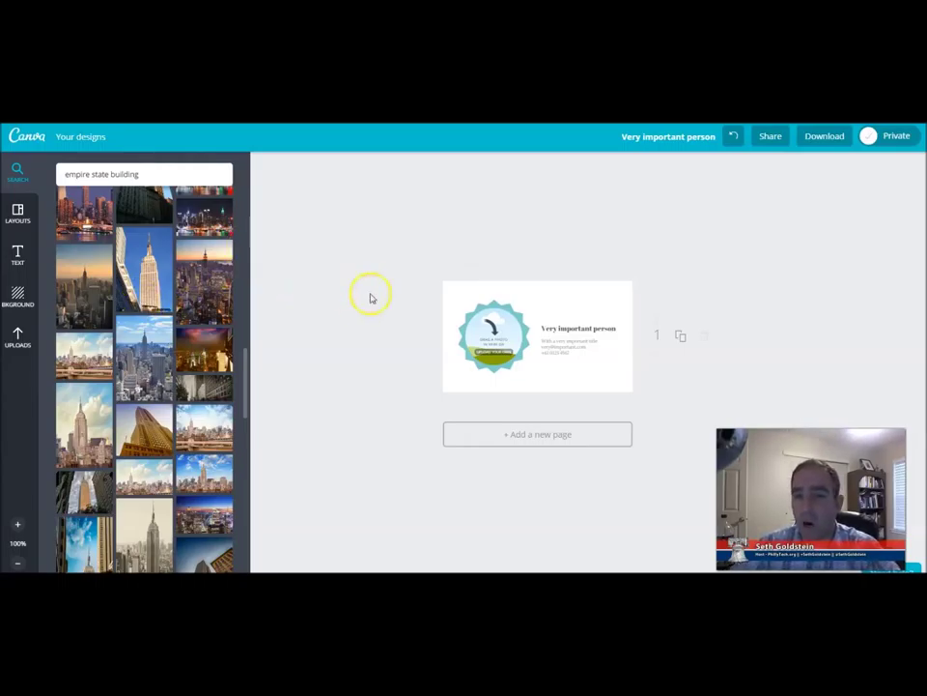
Go to Your Designs and open the community Stream feed
{"action": "left_click", "coordinate": [36, 138]}
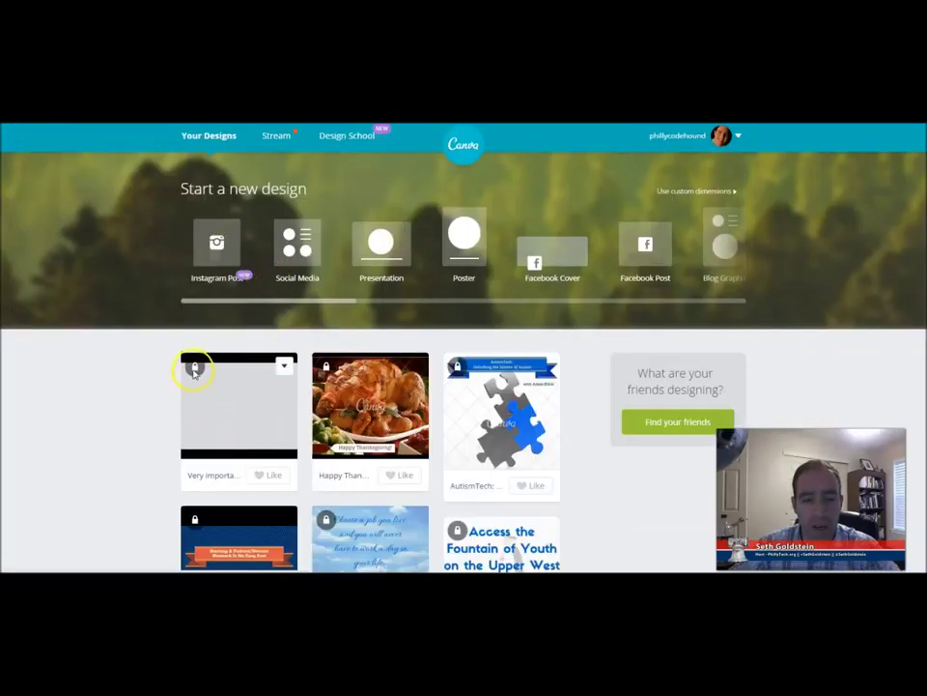
{"action": "left_click", "coordinate": [275, 136]}
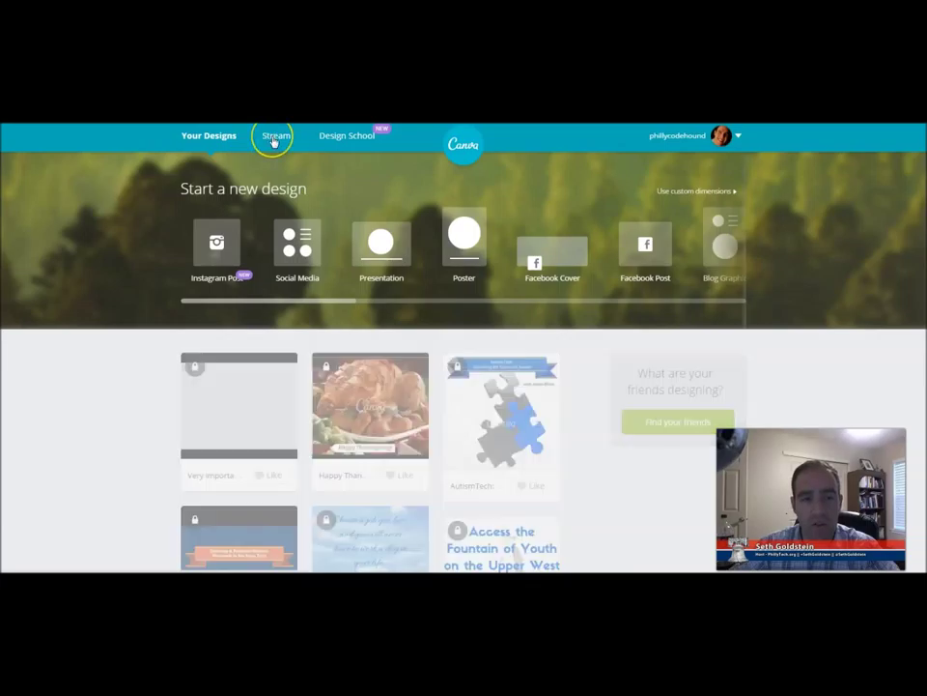
{"action": "scroll", "coordinate": [284, 321], "scroll_direction": "down", "scroll_amount": 2}
{"action": "scroll", "coordinate": [288, 319], "scroll_direction": "down", "scroll_amount": 4}
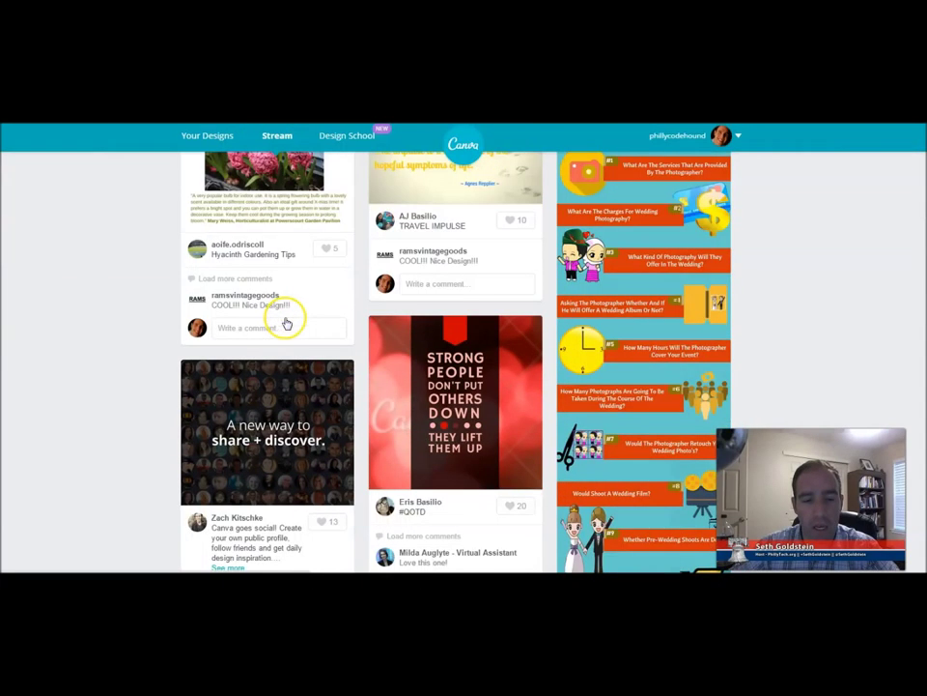
Start a comment on the quote post, then scroll further down the feed
{"action": "left_click", "coordinate": [432, 525]}
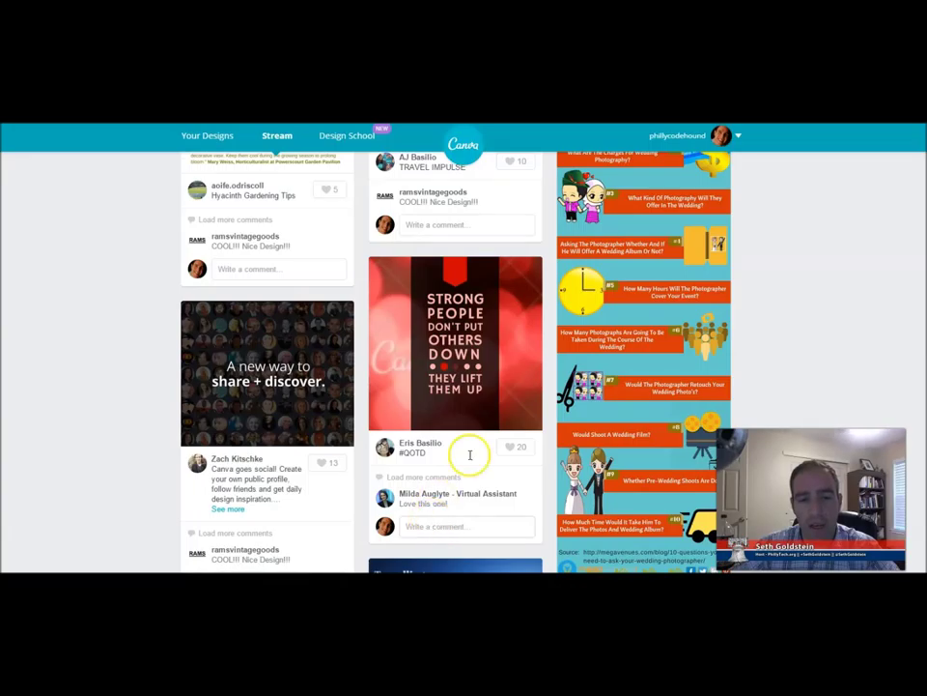
{"action": "scroll", "coordinate": [497, 408], "scroll_direction": "down", "scroll_amount": 6}
{"action": "scroll", "coordinate": [497, 413], "scroll_direction": "down", "scroll_amount": 14}
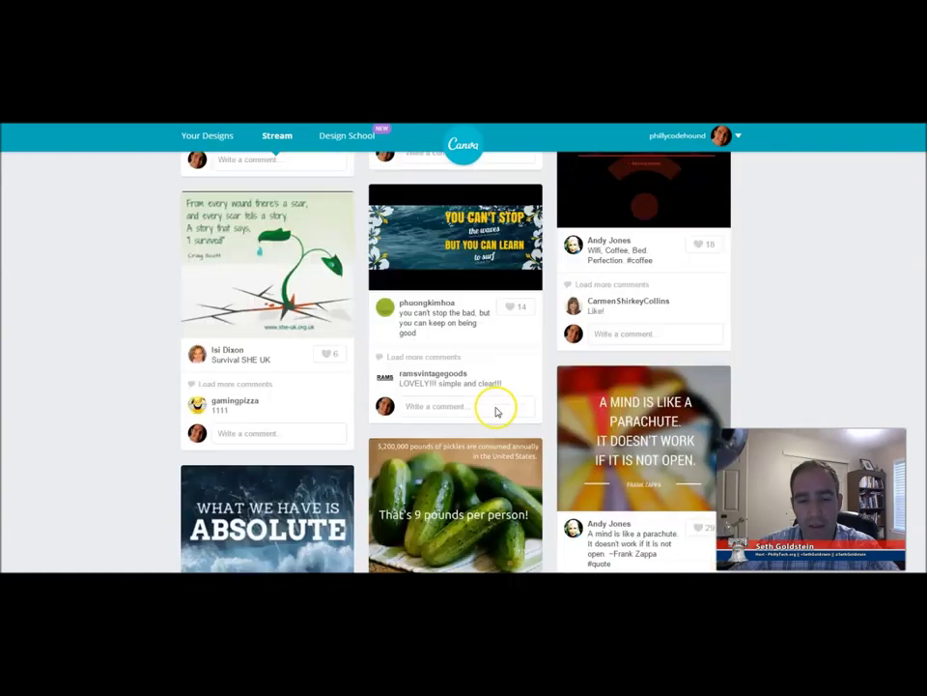
{"action": "scroll", "coordinate": [494, 413], "scroll_direction": "down", "scroll_amount": 15}
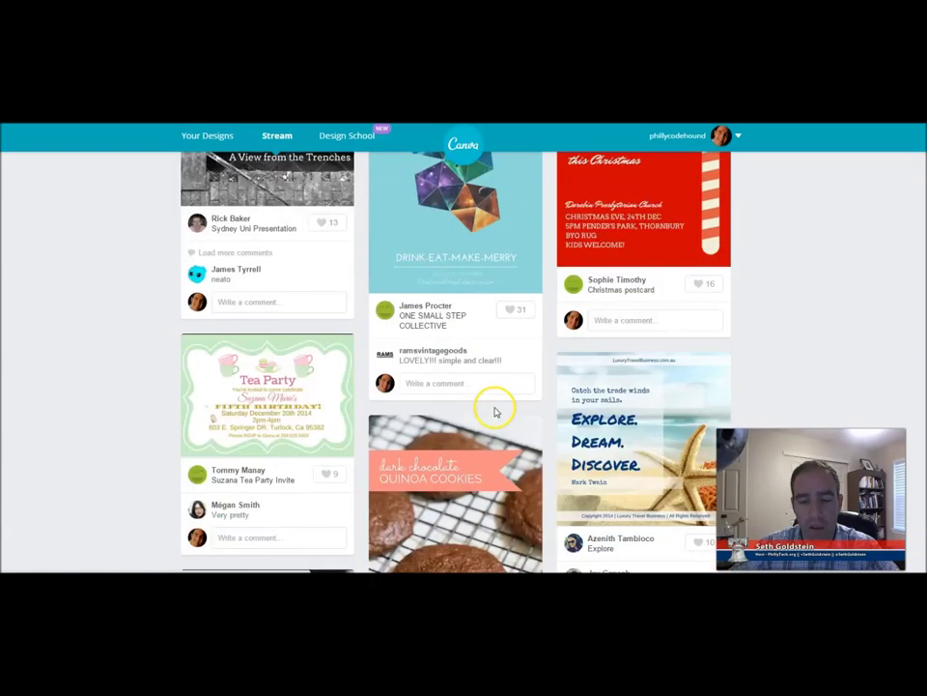